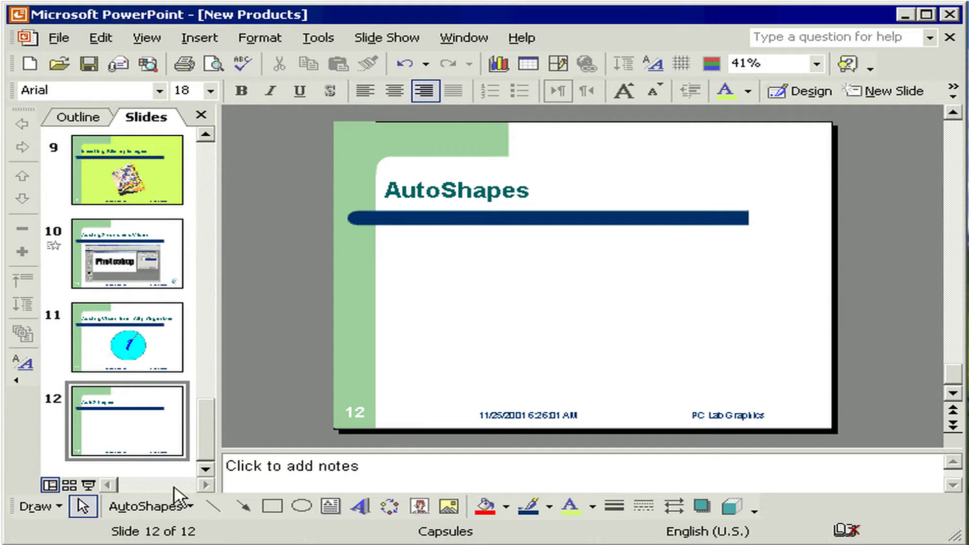
# Step: Draw a Can (cylinder) AutoShape at the slide's top right beside the title and fill it yellow
pyautogui.click(172, 505)
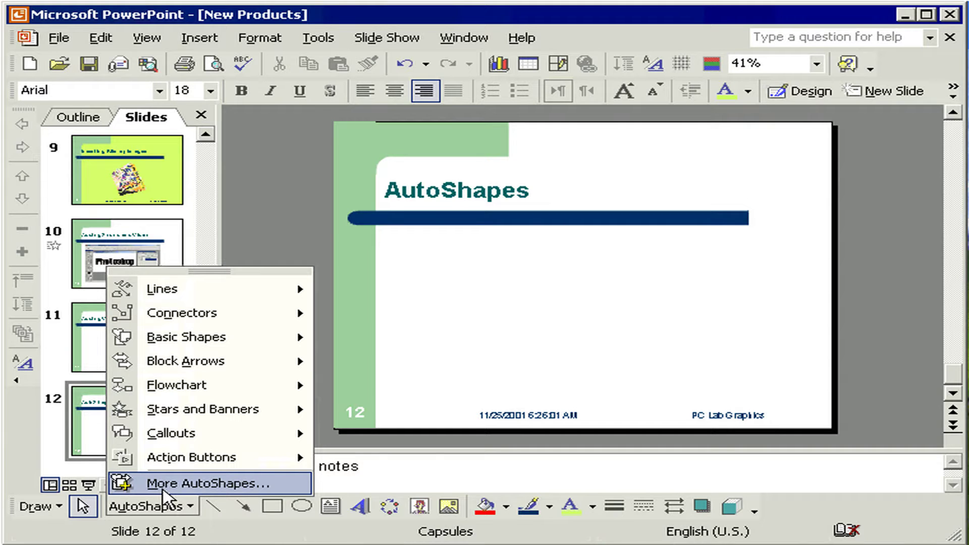
pyautogui.click(195, 363)
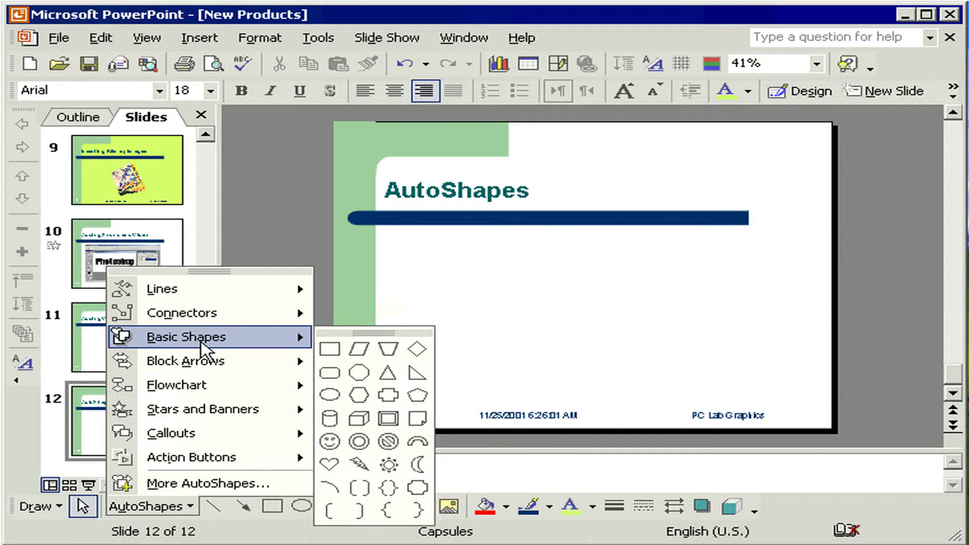
pyautogui.moveTo(203, 409)
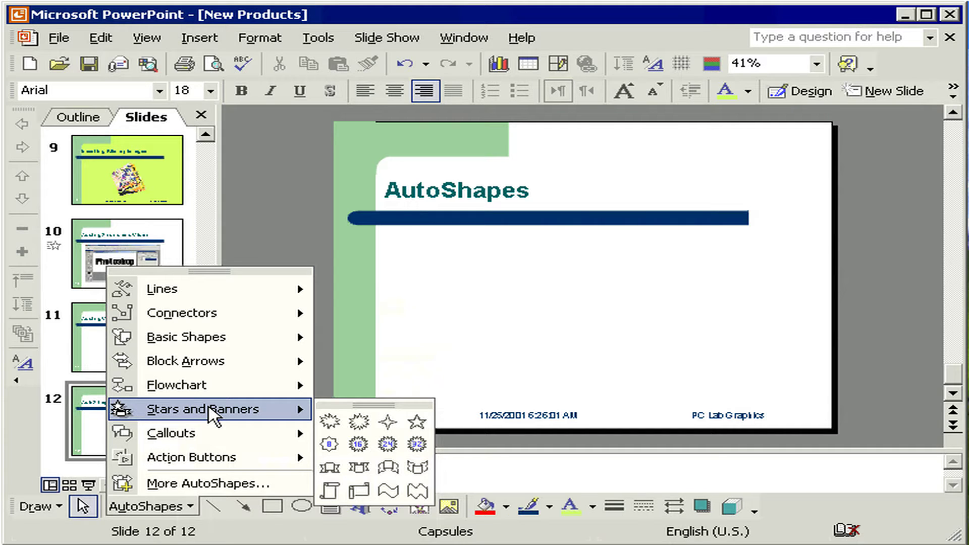
pyautogui.click(330, 421)
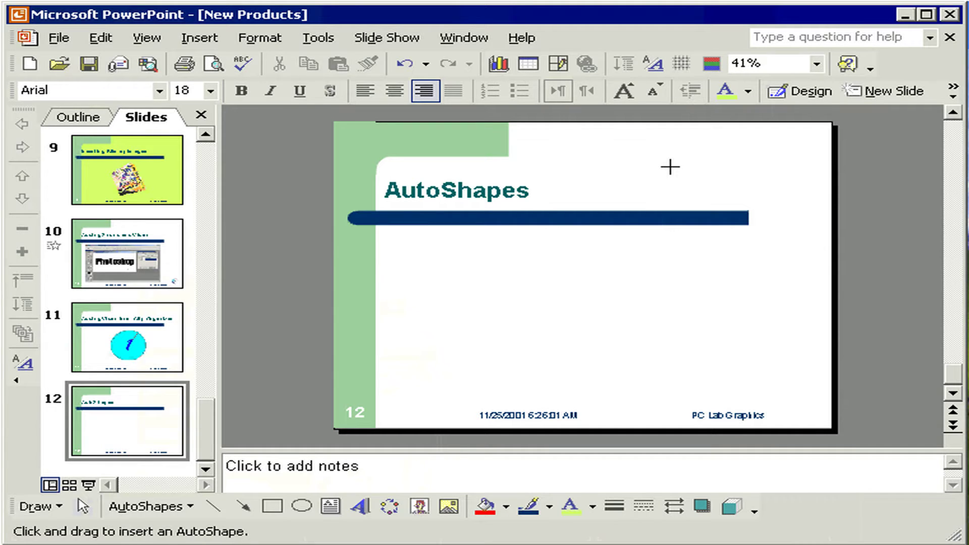
pyautogui.moveTo(670, 167); pyautogui.dragTo(763, 240)
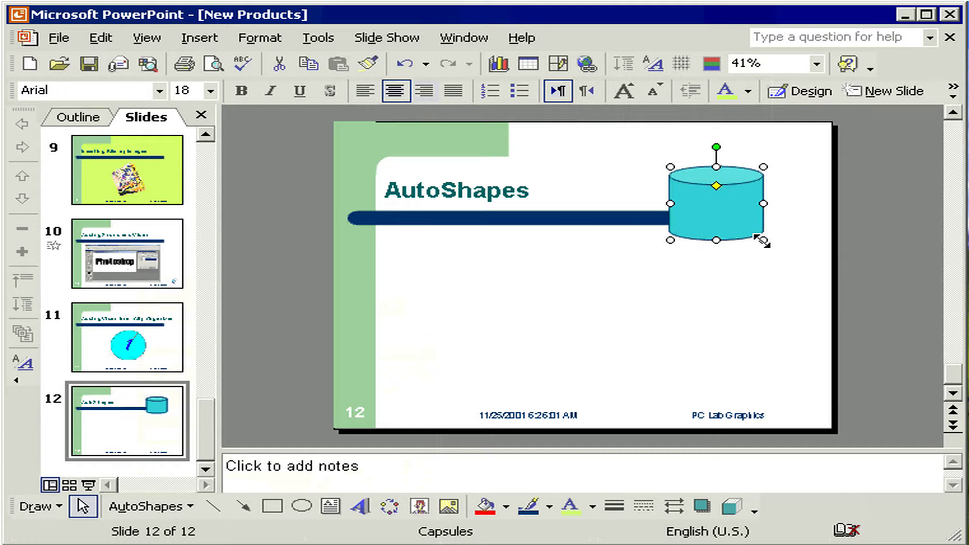
pyautogui.click(549, 507)
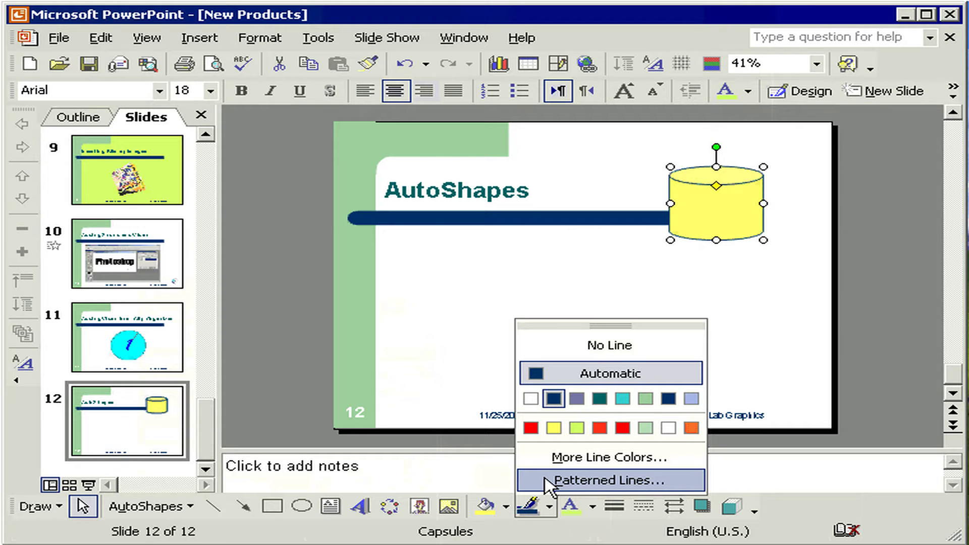
# Step: Change the yellow cylinder's outline from dark blue to red
pyautogui.click(530, 429)
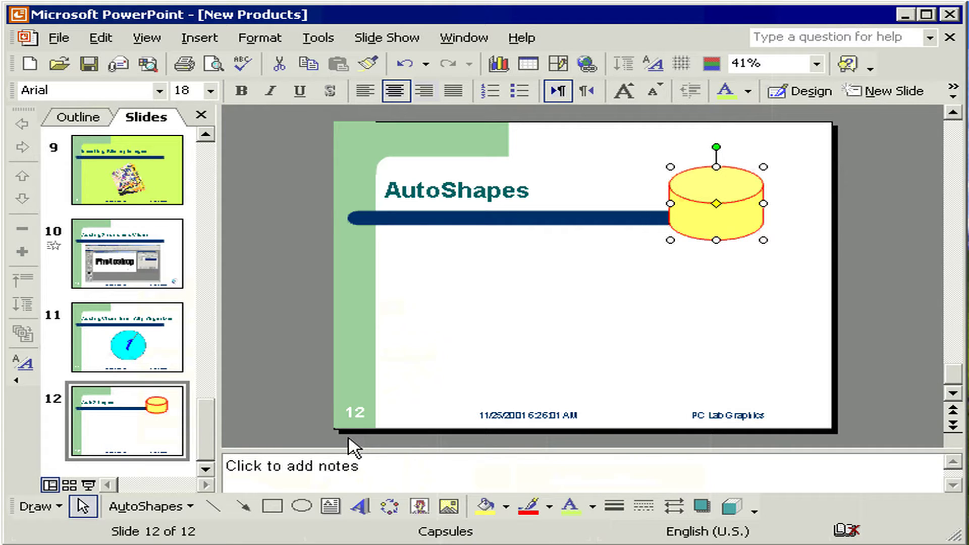
# Step: Draw a right block arrow below the title and drag its diamond to enlarge the head
pyautogui.click(151, 506)
pyautogui.moveTo(186, 361)
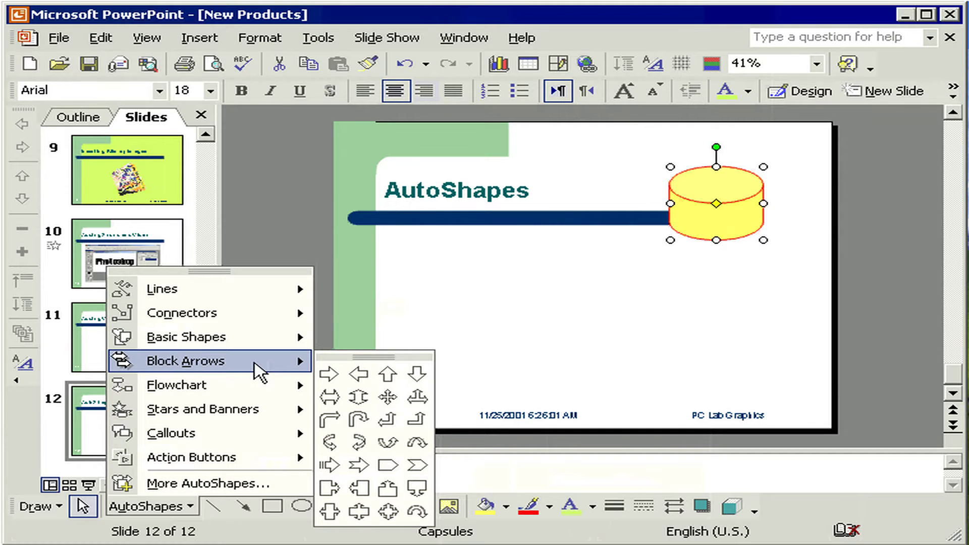
pyautogui.click(360, 373)
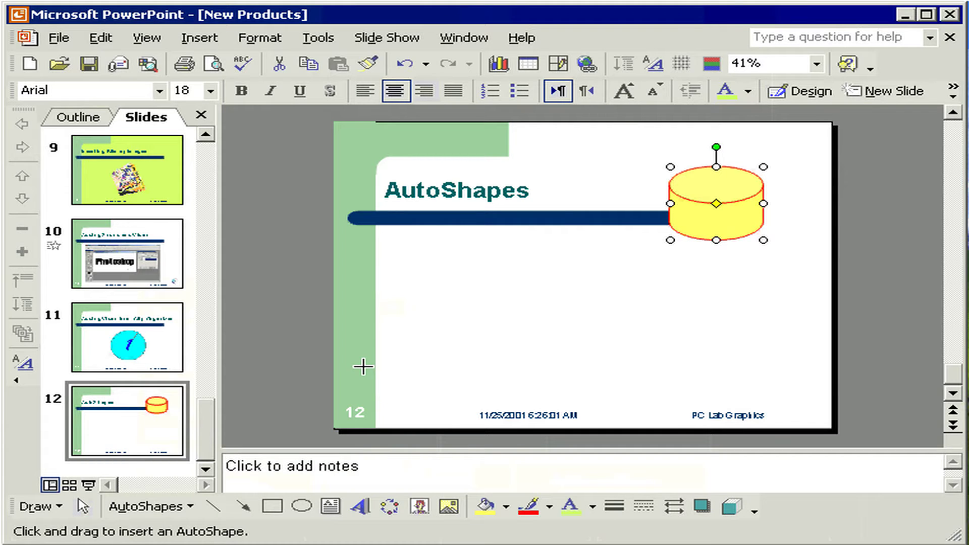
pyautogui.moveTo(532, 281); pyautogui.dragTo(640, 331)
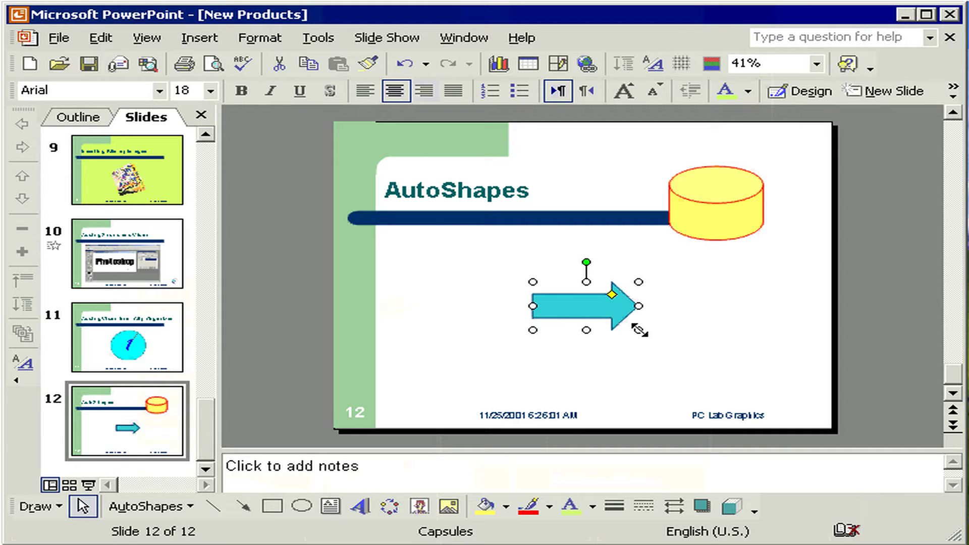
pyautogui.moveTo(612, 294); pyautogui.dragTo(575, 307)
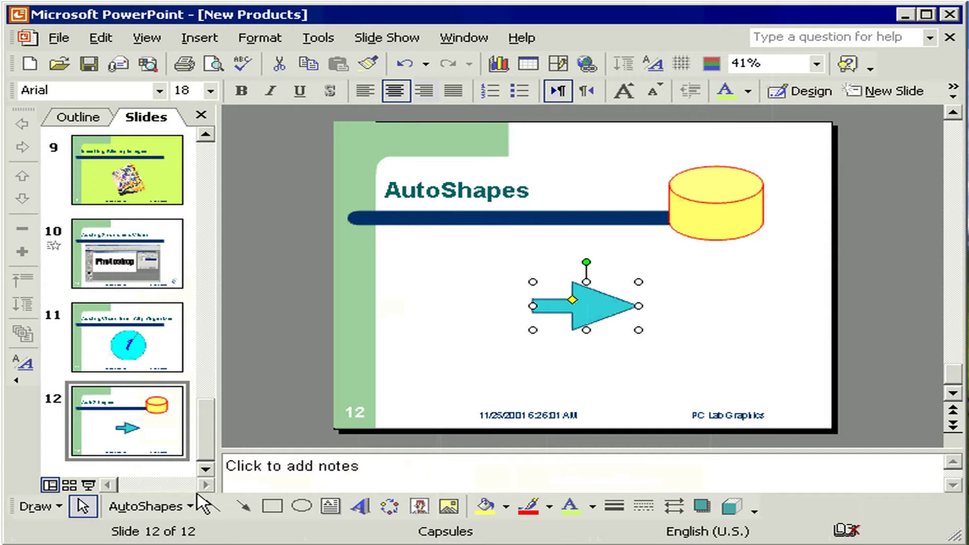
# Step: Draw a yellow cloud callout at the lower left reading 'hello', then select the cylinder
pyautogui.click(212, 506)
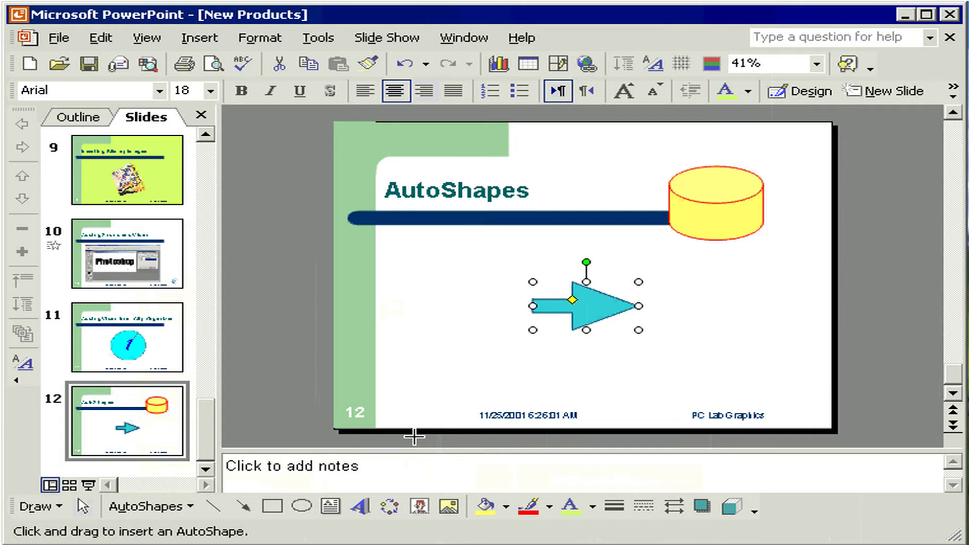
pyautogui.moveTo(406, 346); pyautogui.dragTo(507, 406)
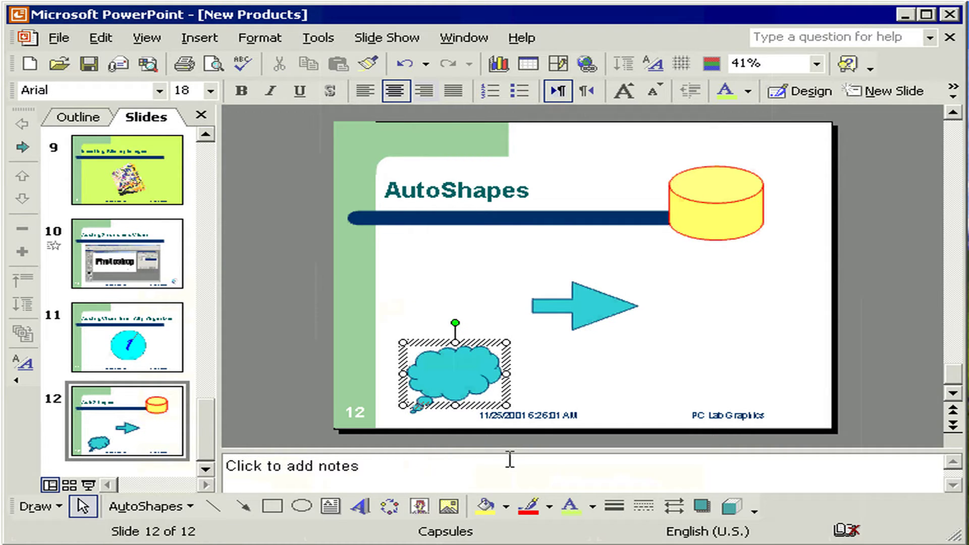
pyautogui.click(483, 505)
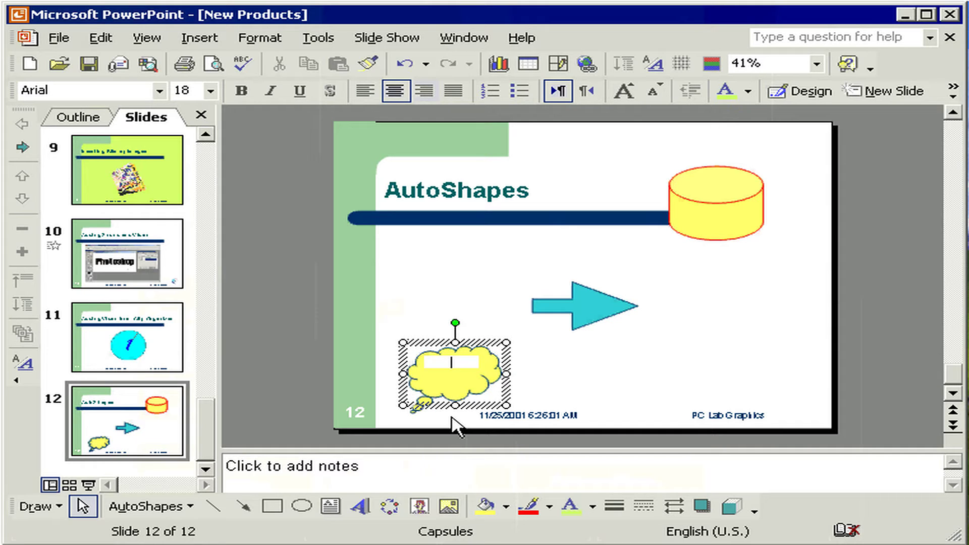
pyautogui.write('hello')
pyautogui.press('Escape')
pyautogui.press('Tab')
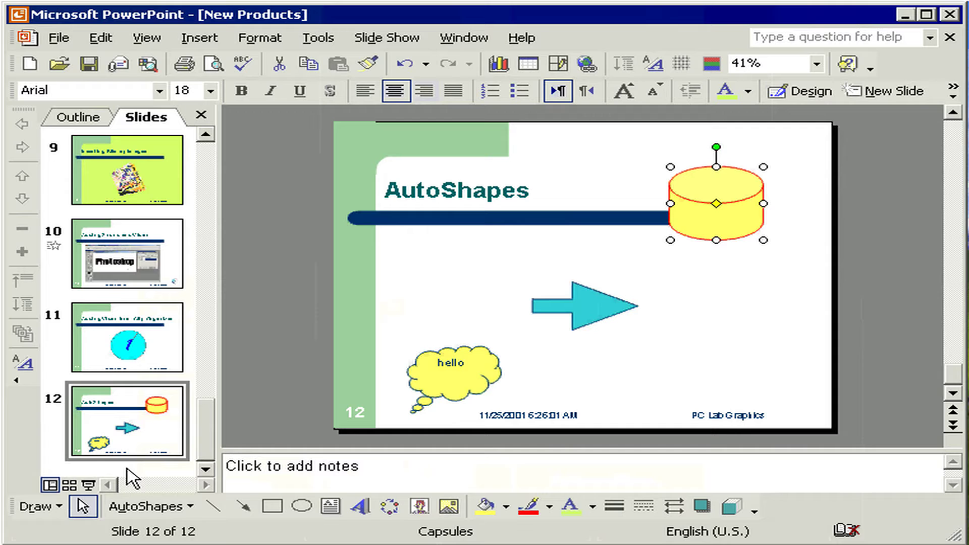
pyautogui.click(58, 507)
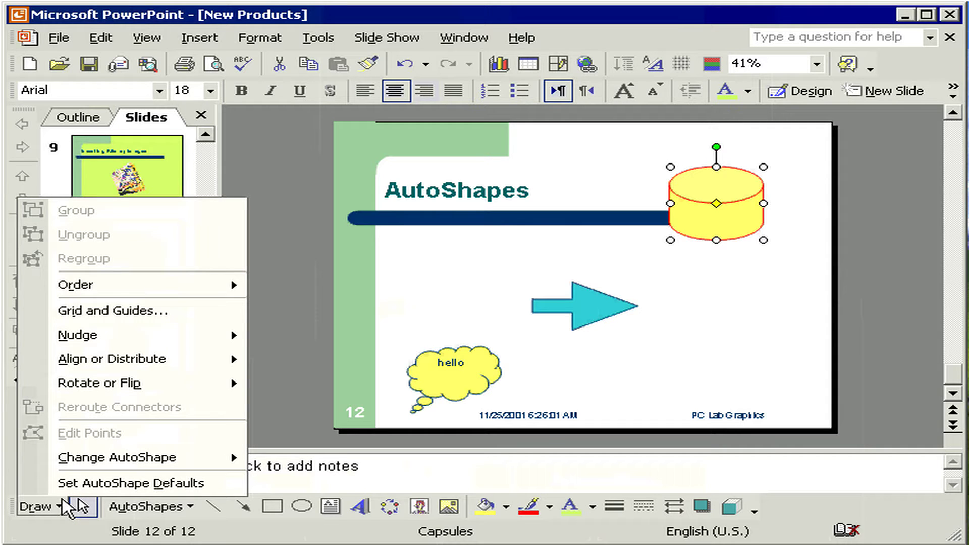
pyautogui.click(126, 384)
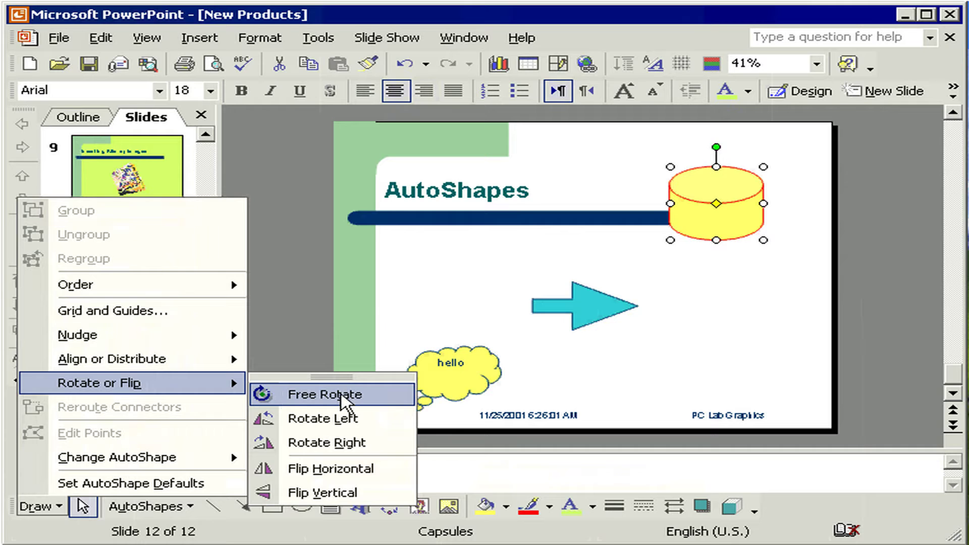
pyautogui.click(345, 419)
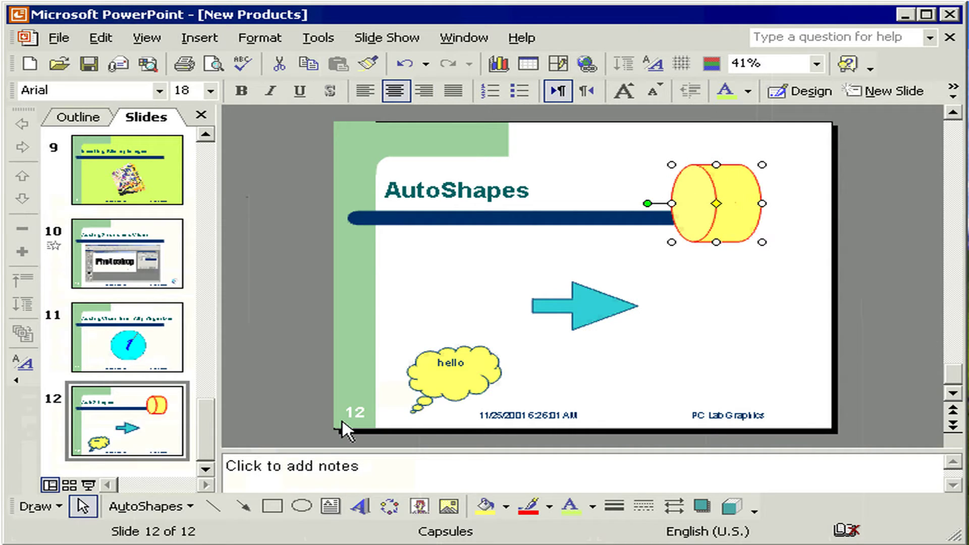
pyautogui.click(60, 506)
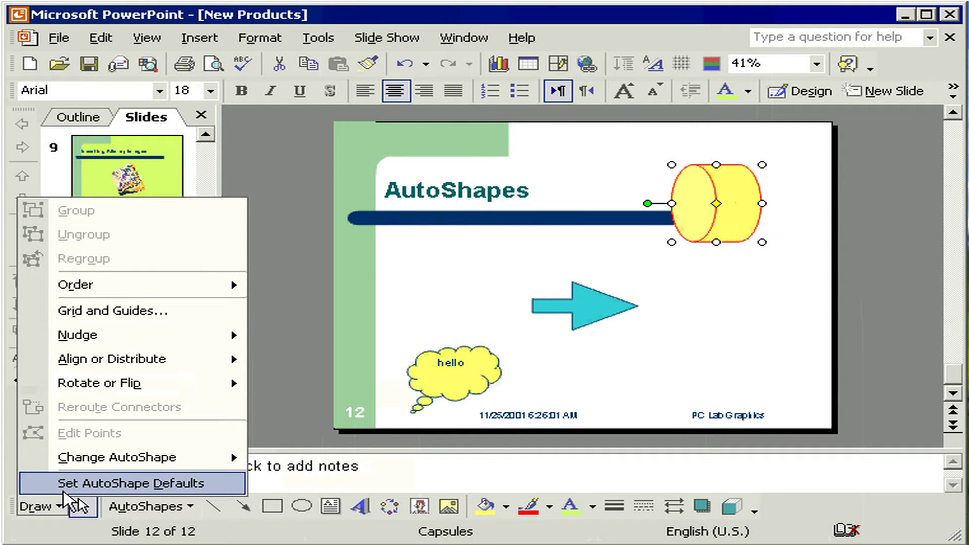
pyautogui.click(64, 483)
pyautogui.hotkey('ctrl', 'z')
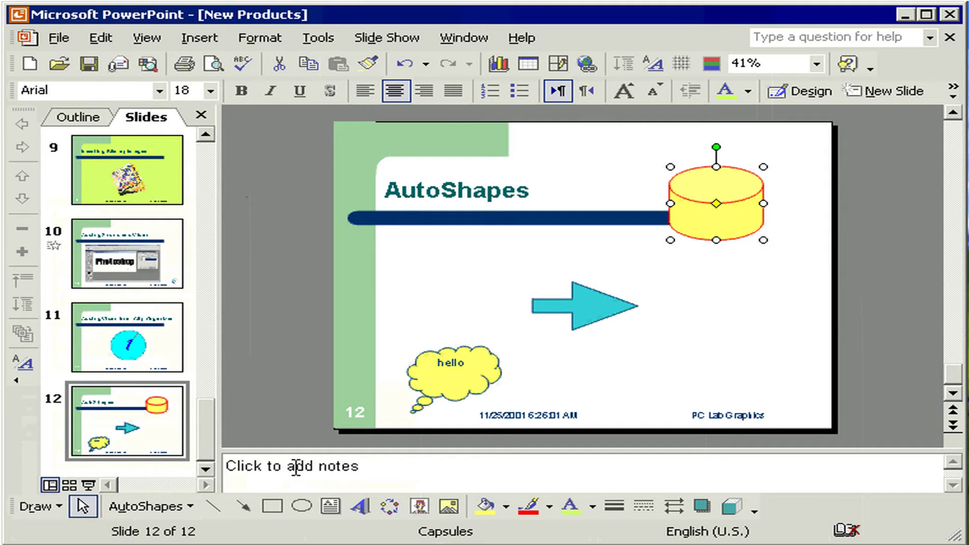
# Step: Flip the cylinder vertically, then free-rotate it clockwise to a tilted angle
pyautogui.click(41, 507)
pyautogui.moveTo(99, 383)
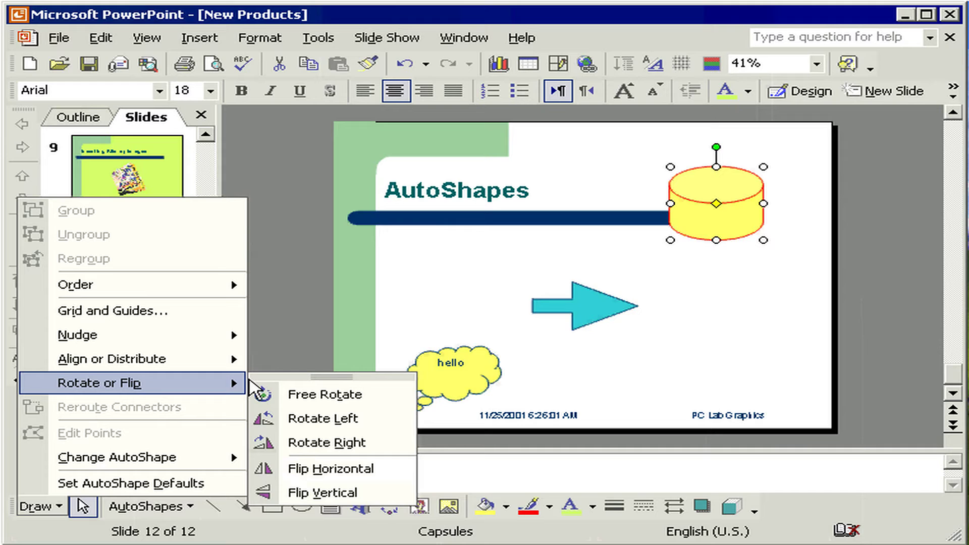
pyautogui.click(303, 493)
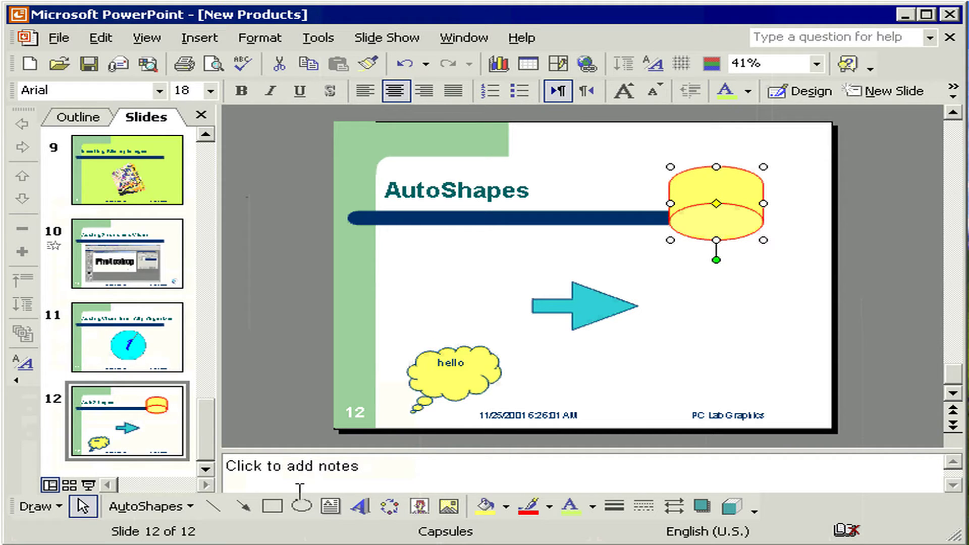
pyautogui.click(40, 506)
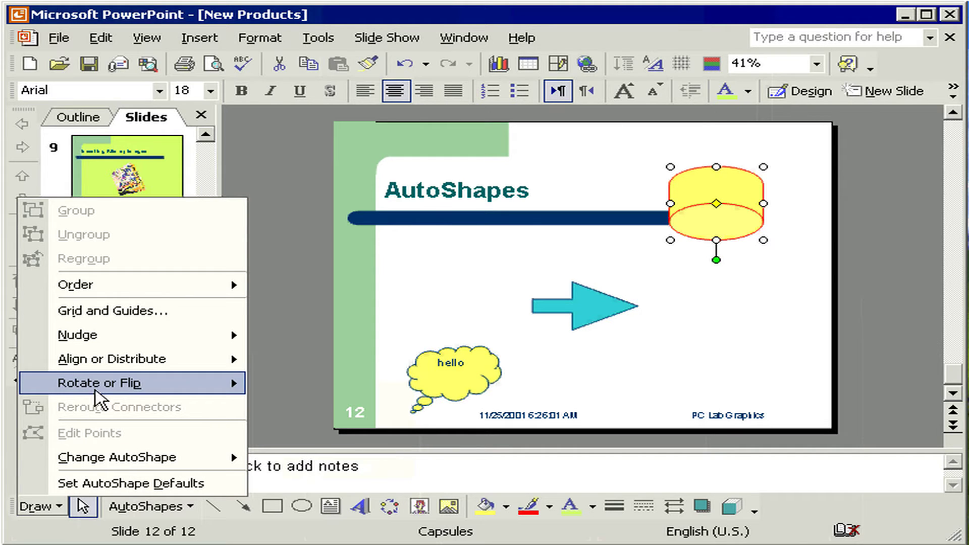
pyautogui.click(166, 389)
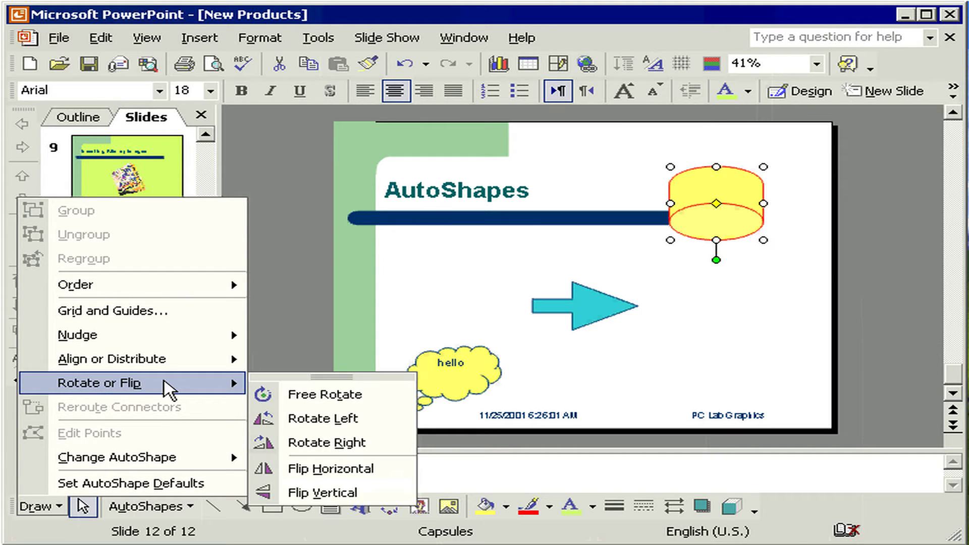
pyautogui.click(308, 395)
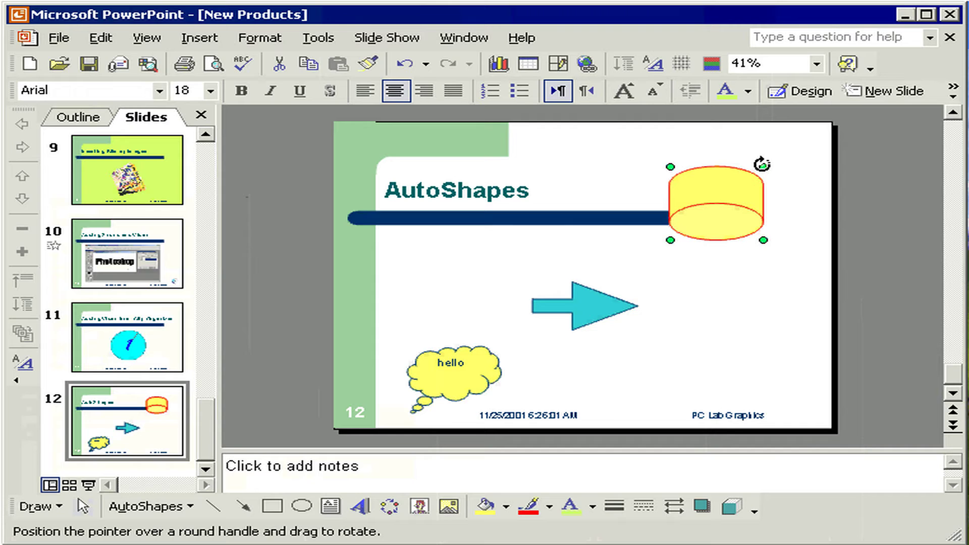
pyautogui.moveTo(762, 164); pyautogui.dragTo(785, 207)
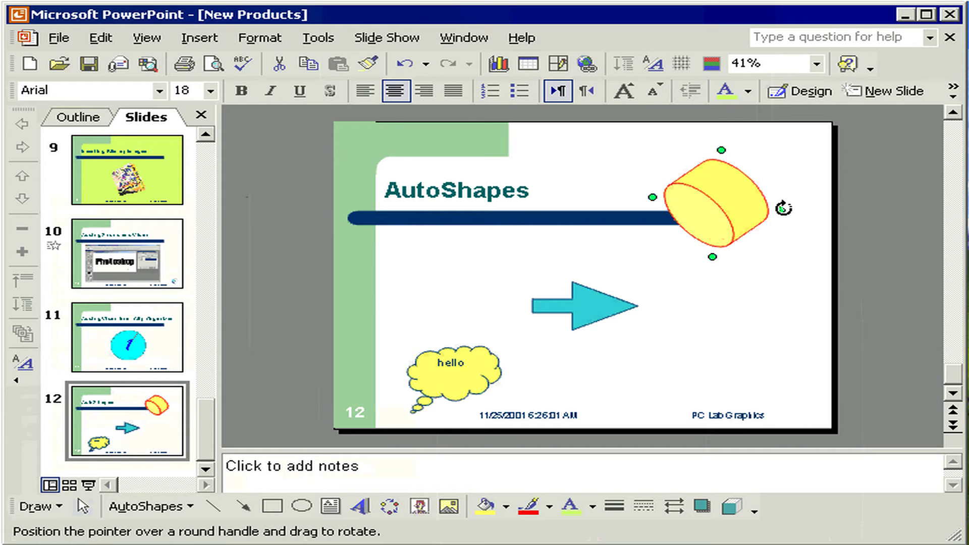
# Step: Select the cylinder, arrow and cloud together, try Align Right, then undo it
pyautogui.keyDown('shift'); pyautogui.click(599, 307); pyautogui.keyUp('shift')
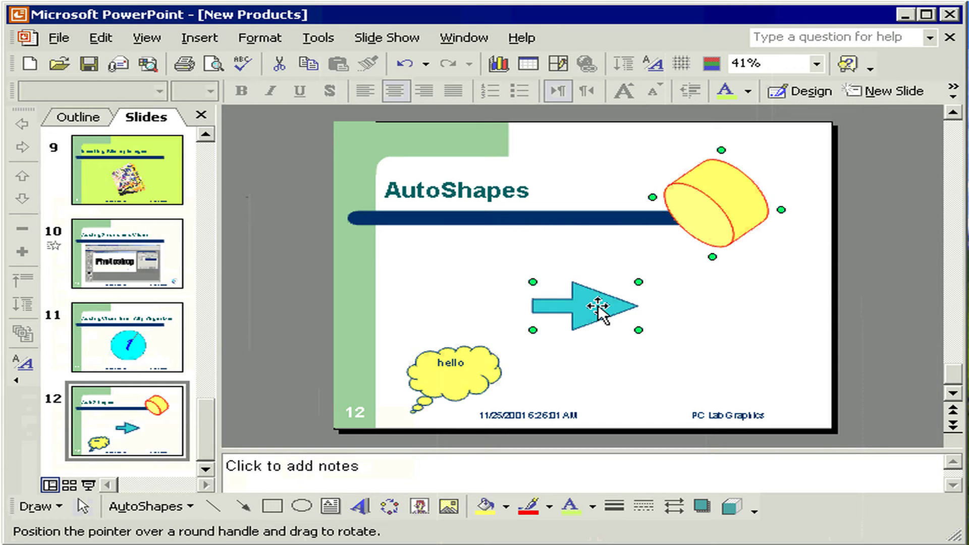
pyautogui.keyDown('shift'); pyautogui.click(483, 368); pyautogui.keyUp('shift')
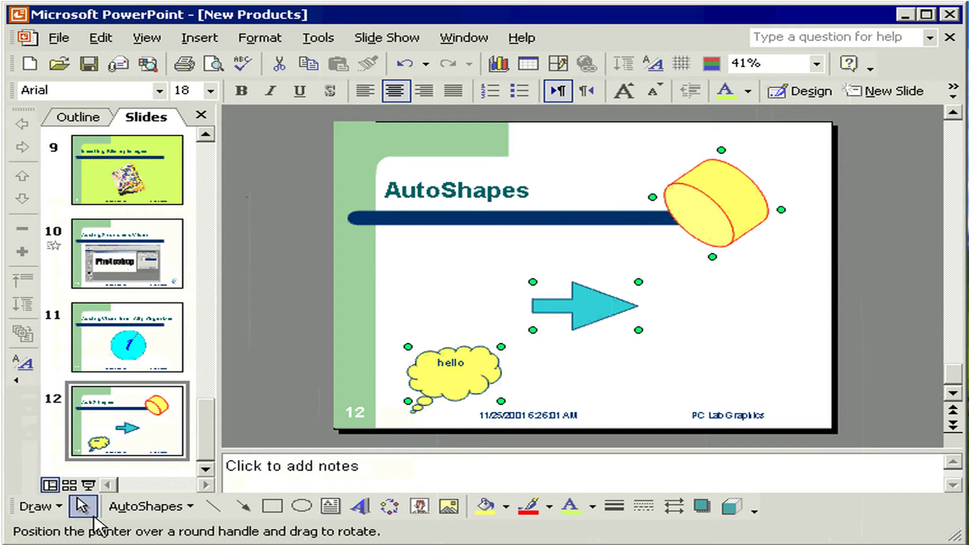
pyautogui.click(38, 507)
pyautogui.moveTo(112, 358)
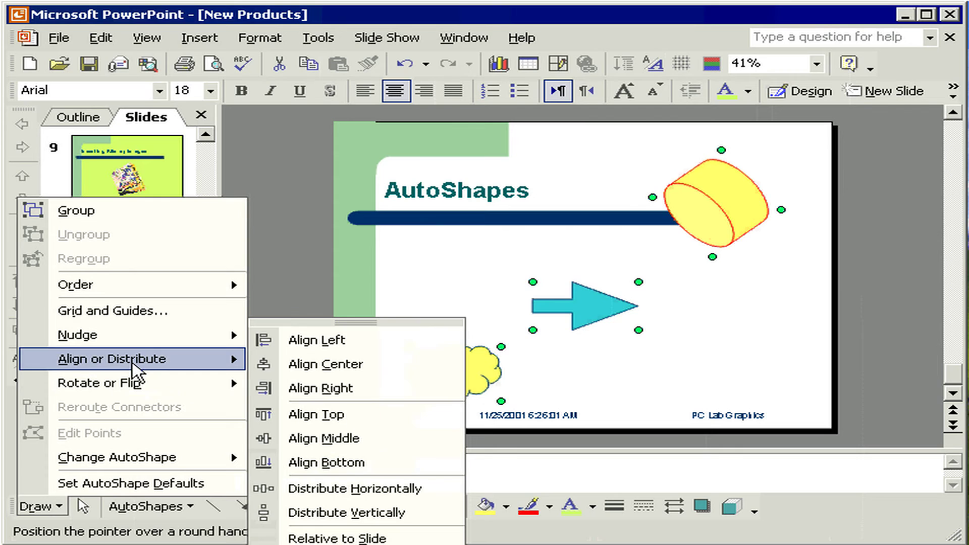
pyautogui.click(320, 389)
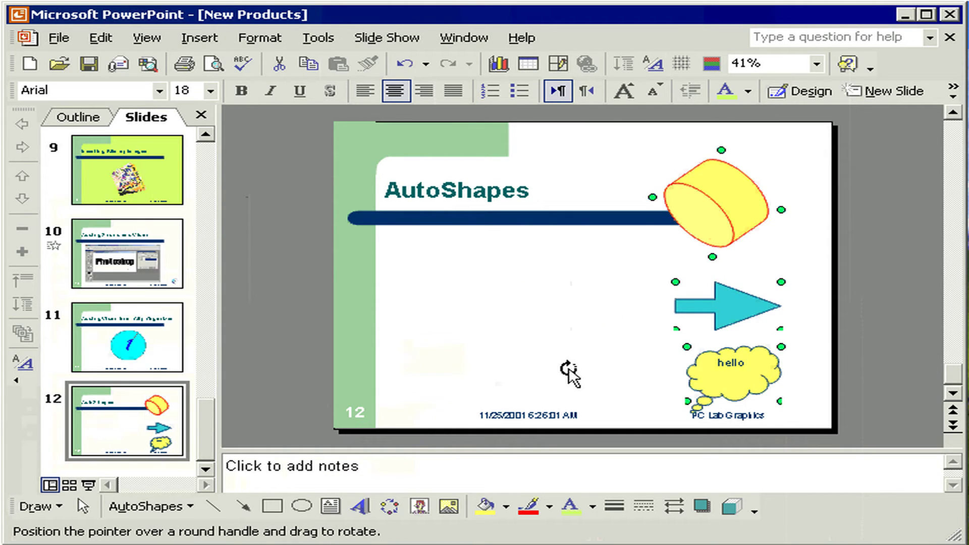
pyautogui.click(403, 67)
# Step: Try Align Left and Align Center on the three shapes, undoing each one
pyautogui.click(59, 505)
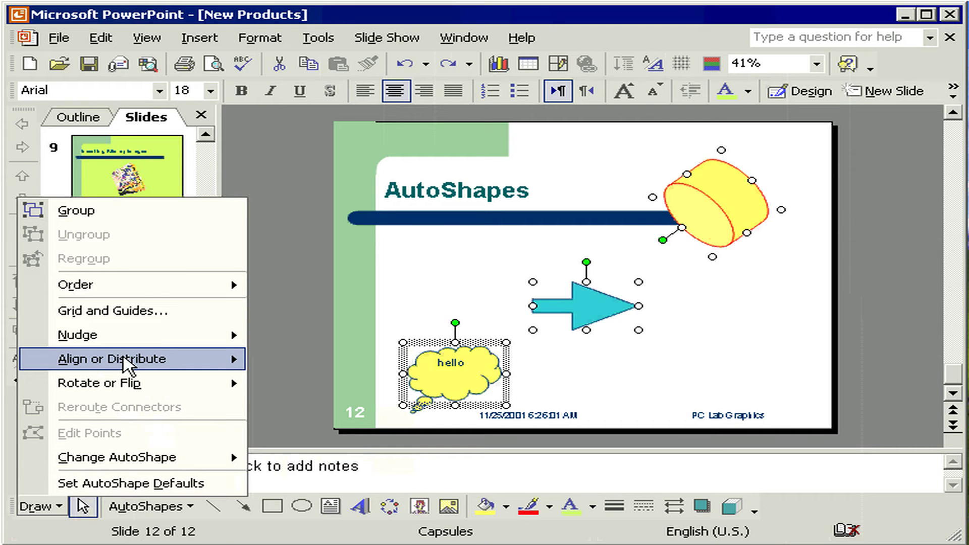
pyautogui.click(283, 359)
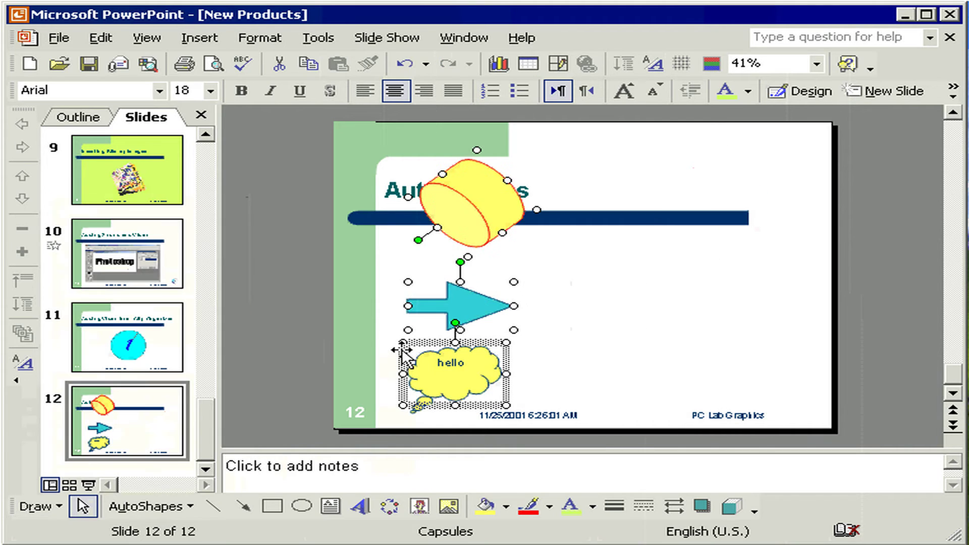
pyautogui.click(407, 65)
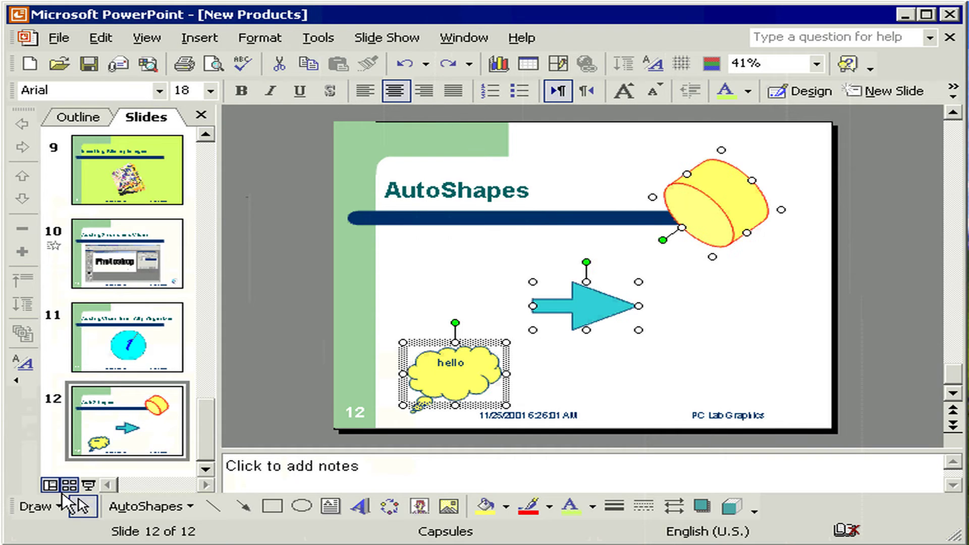
pyautogui.click(63, 502)
pyautogui.moveTo(112, 359)
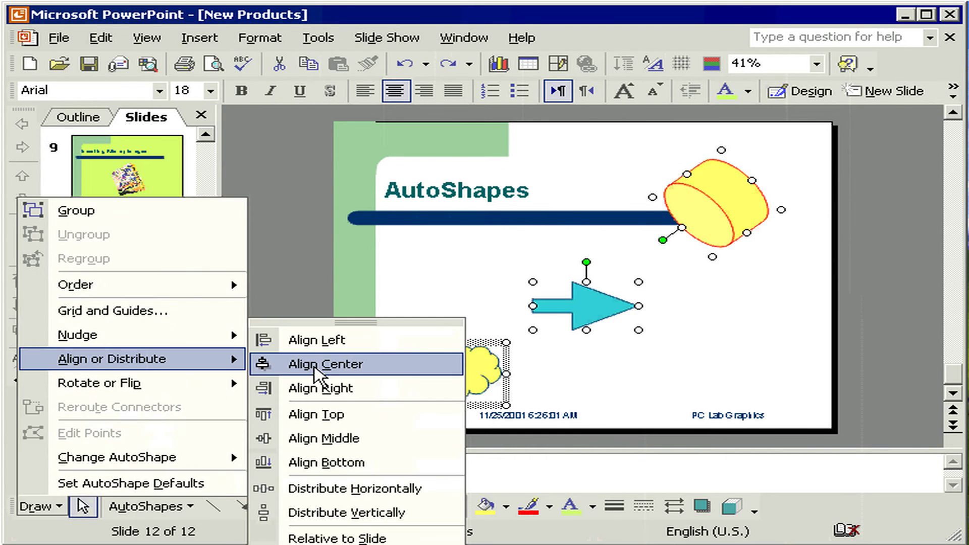
pyautogui.click(339, 375)
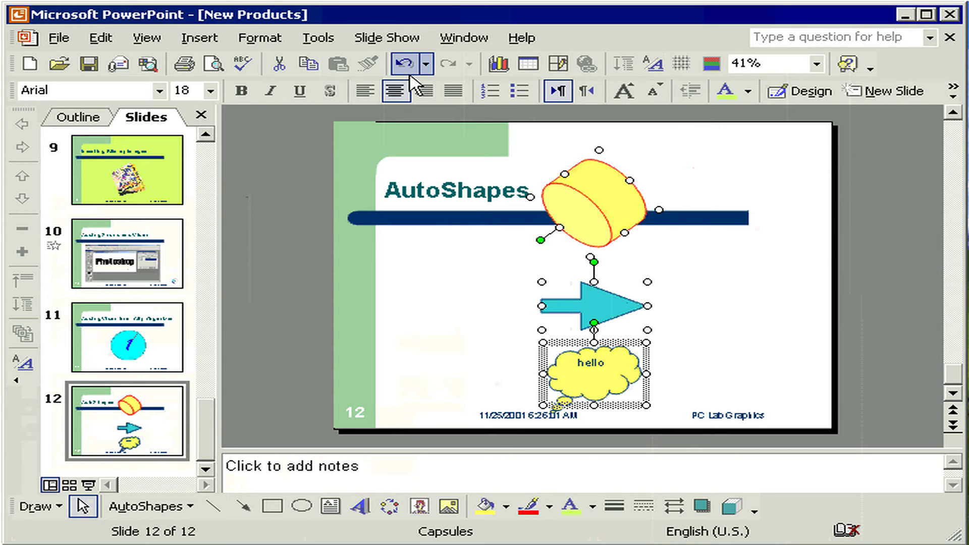
pyautogui.click(412, 80)
pyautogui.click(39, 506)
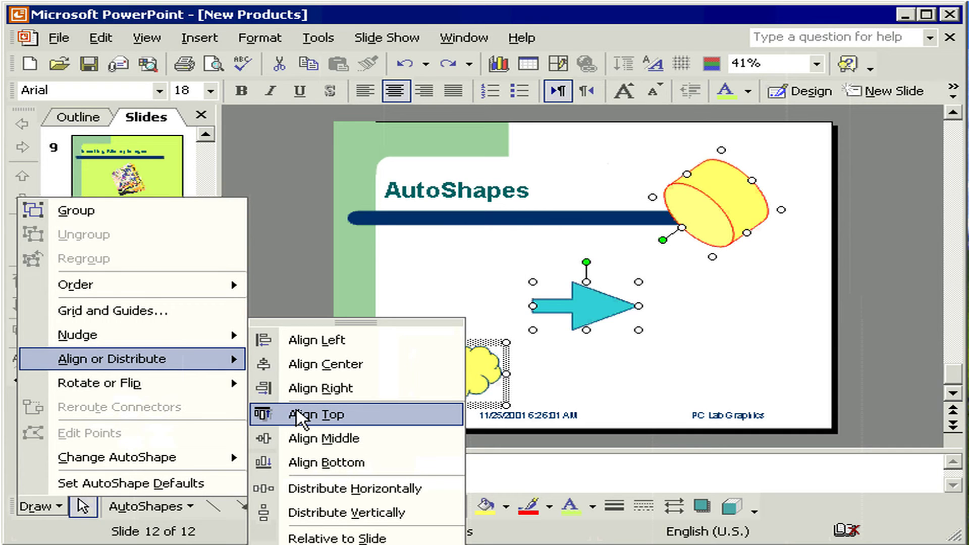
# Step: Align the three shapes along their tops and drag the row down to the slide bottom
pyautogui.click(299, 414)
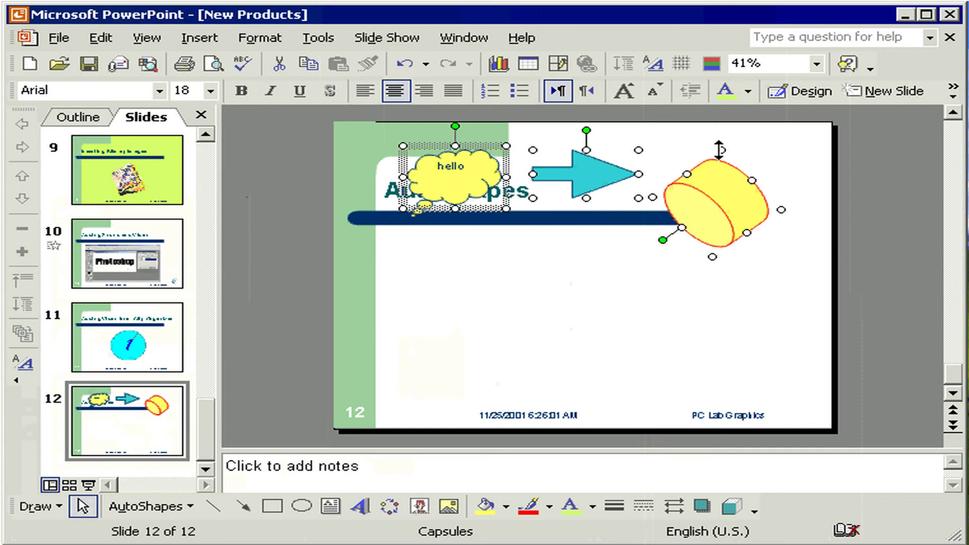
pyautogui.moveTo(719, 150); pyautogui.dragTo(441, 404)
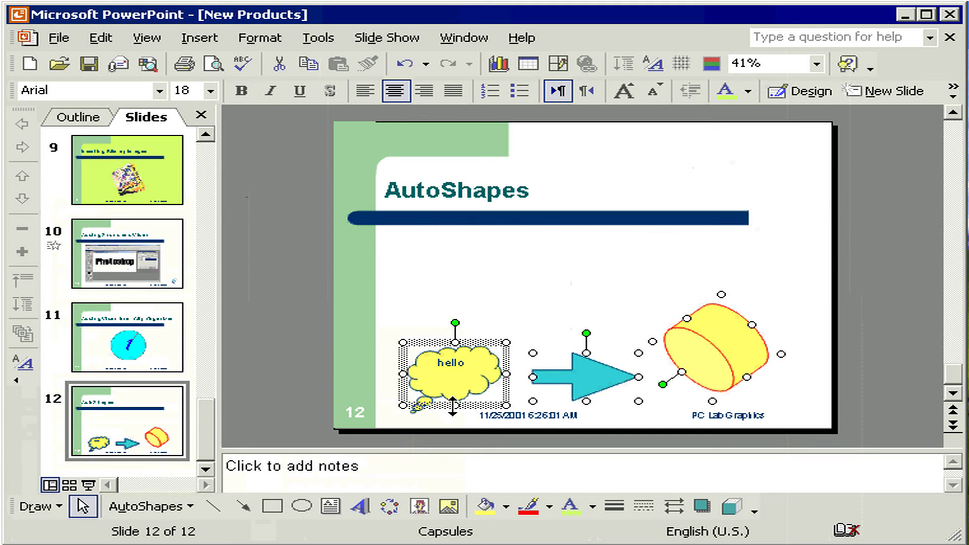
# Step: Align the shapes on their middles, nudge the arrow left and cloud down, then Align Bottom
pyautogui.click(40, 506)
pyautogui.moveTo(132, 359)
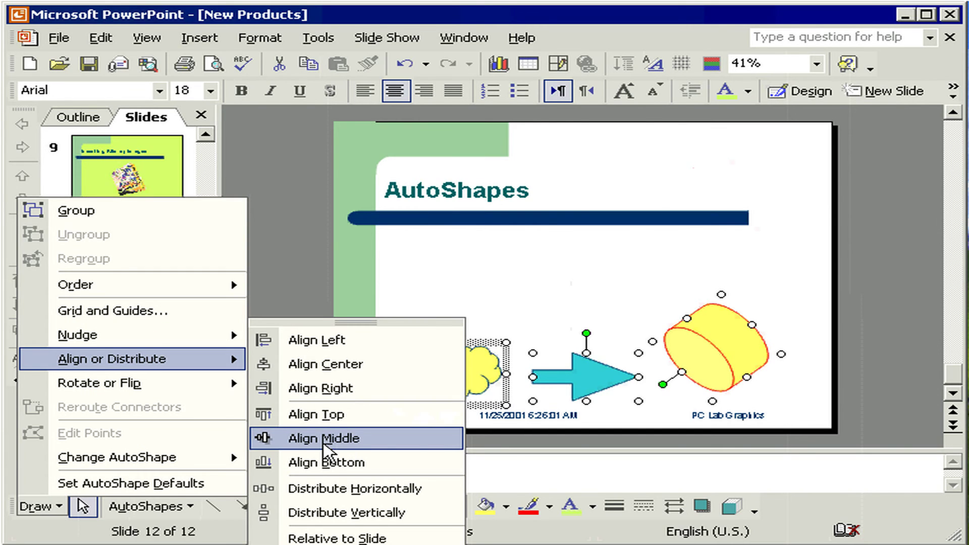
pyautogui.click(323, 439)
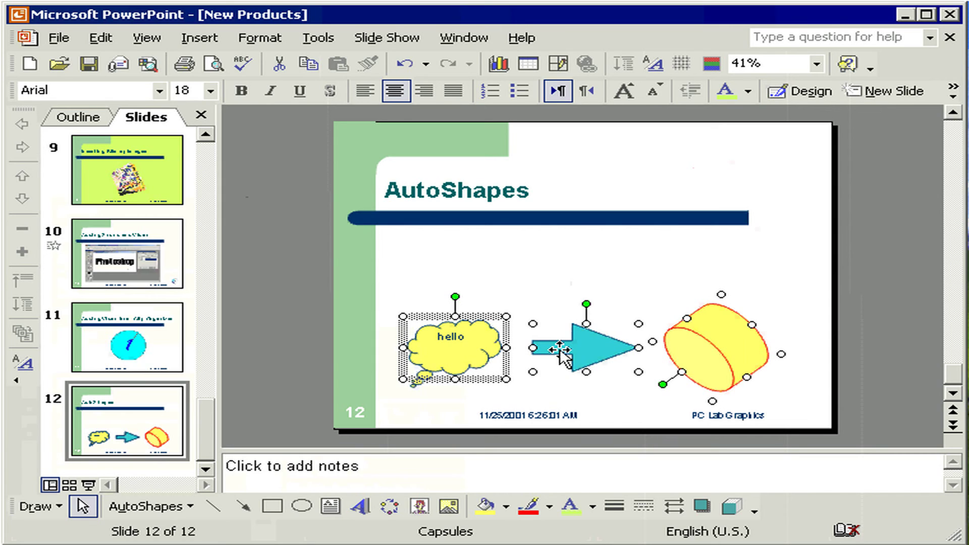
pyautogui.moveTo(559, 349); pyautogui.dragTo(550, 350)
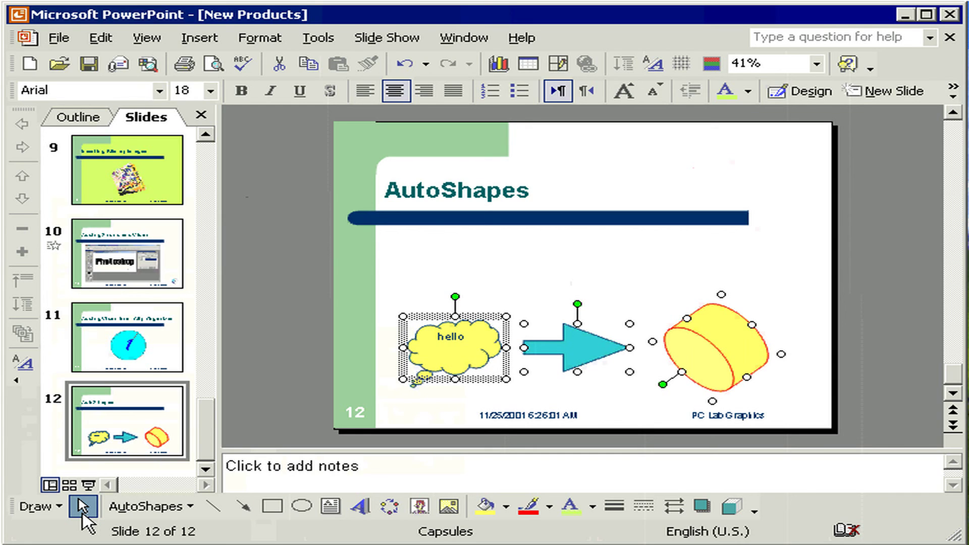
pyautogui.moveTo(436, 345); pyautogui.dragTo(437, 371)
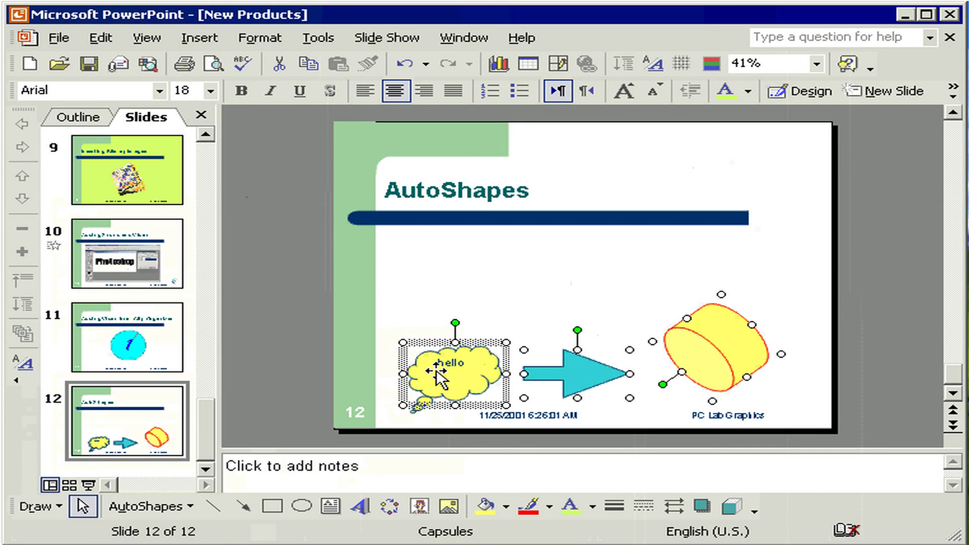
pyautogui.click(36, 507)
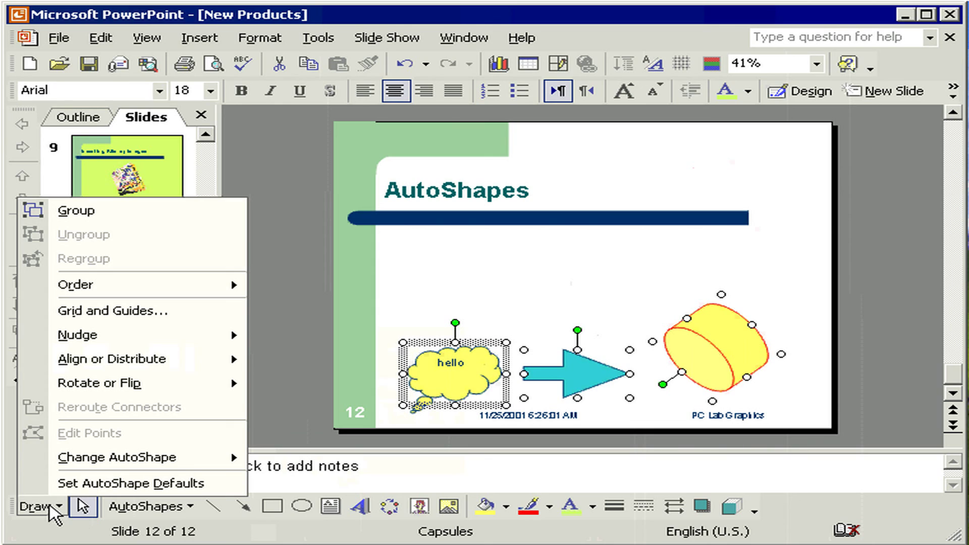
pyautogui.moveTo(111, 359)
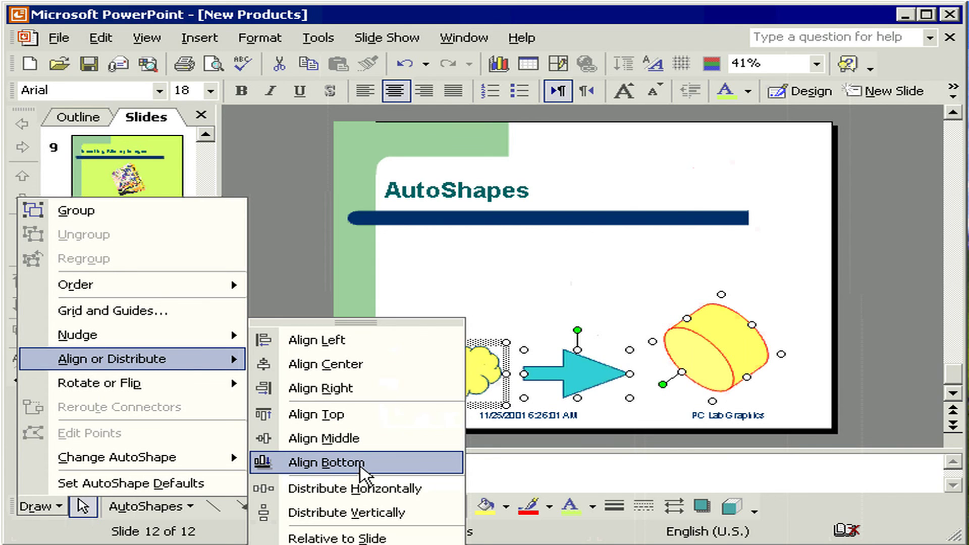
pyautogui.click(363, 467)
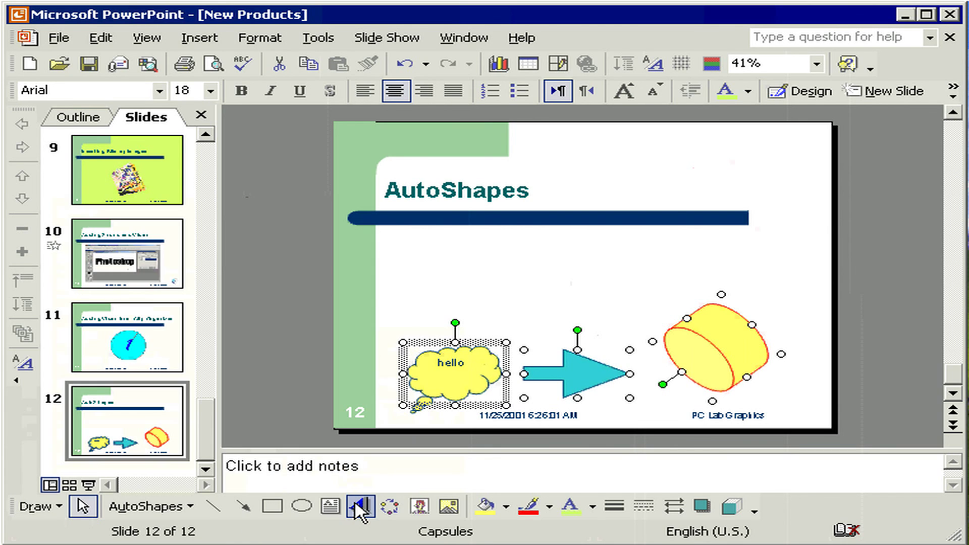